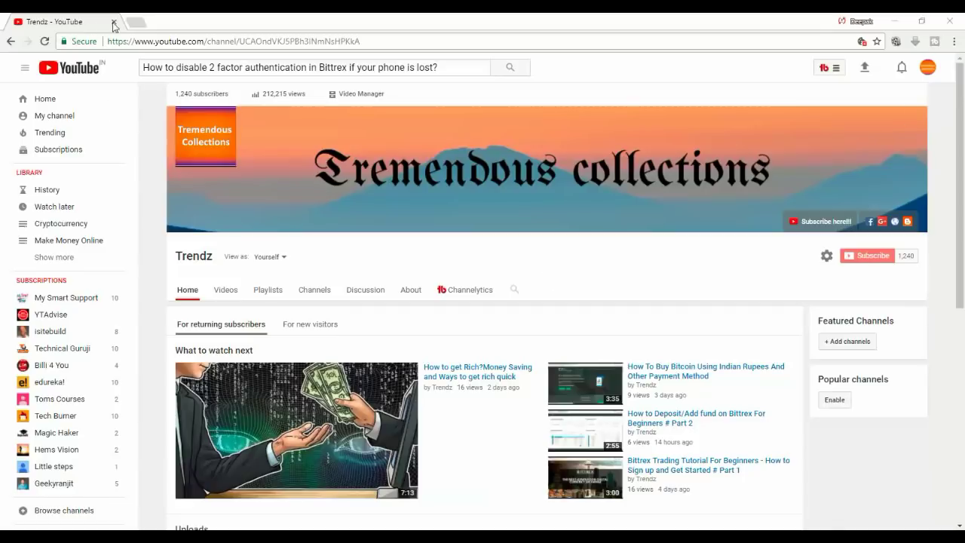
Step: Go to bittrex.com in a new tab and open the Bittrex support contact site
{"action": "left_click", "coordinate": [135, 22]}
{"action": "type", "text": "bit"}
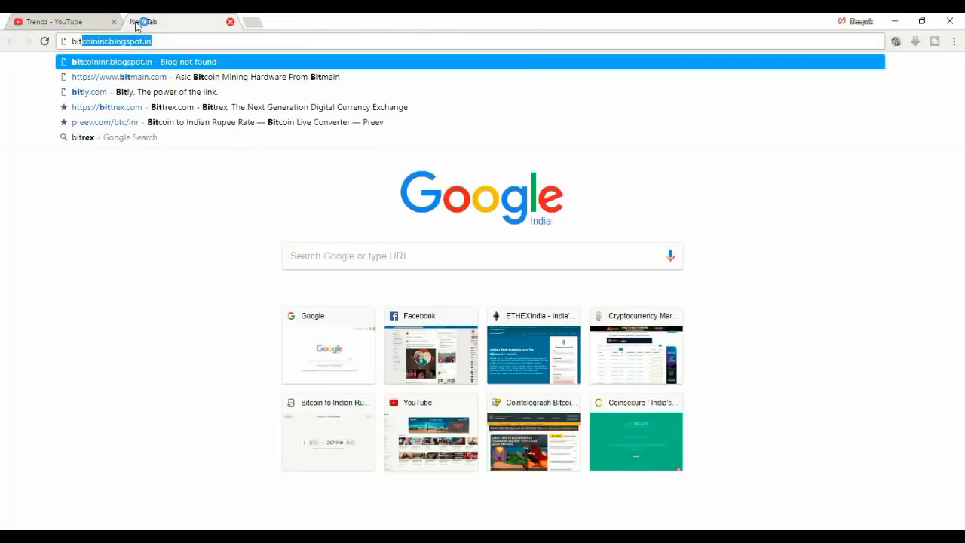
{"action": "type", "text": "tr"}
{"action": "key", "text": "Return"}
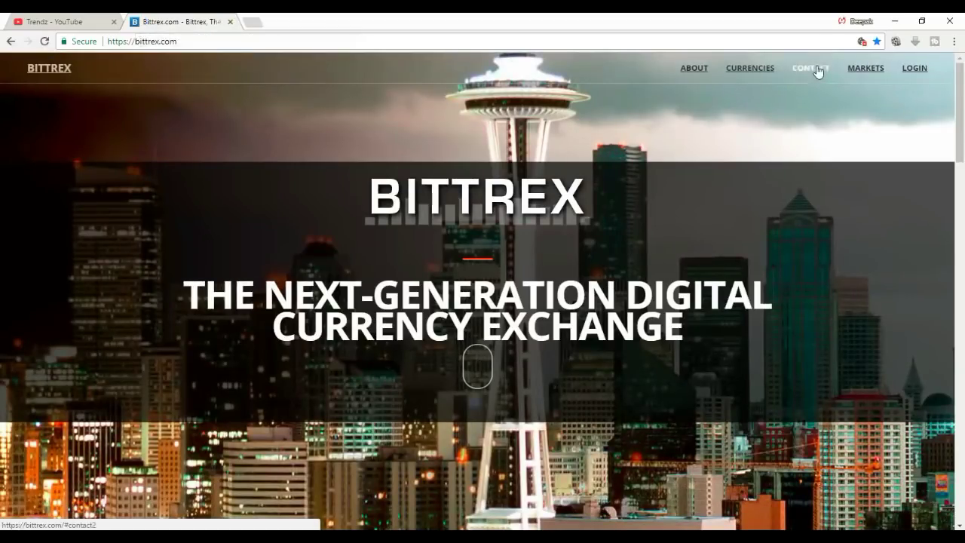
{"action": "scroll", "coordinate": [742, 138], "scroll_direction": "down", "scroll_amount": 1}
{"action": "scroll", "coordinate": [740, 138], "scroll_direction": "down", "scroll_amount": 10}
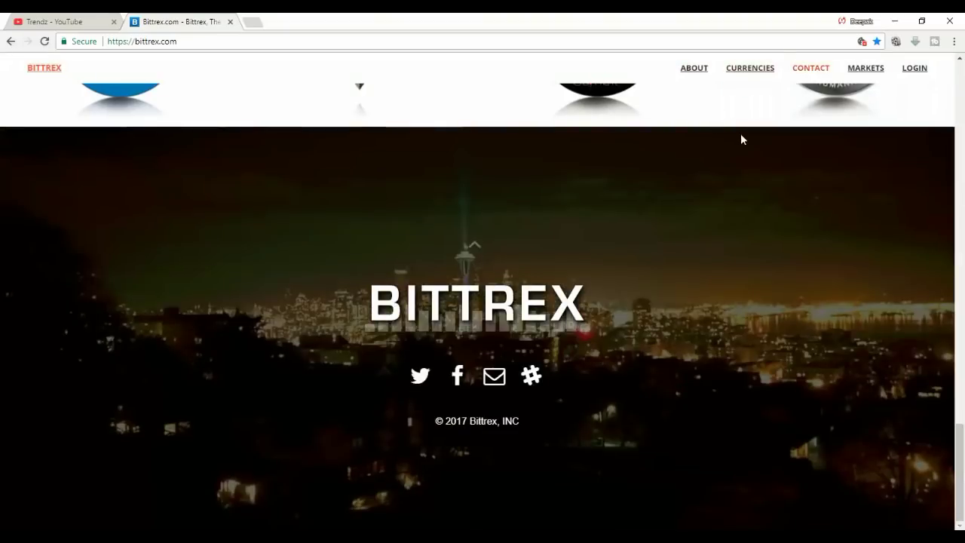
{"action": "left_click", "coordinate": [491, 385]}
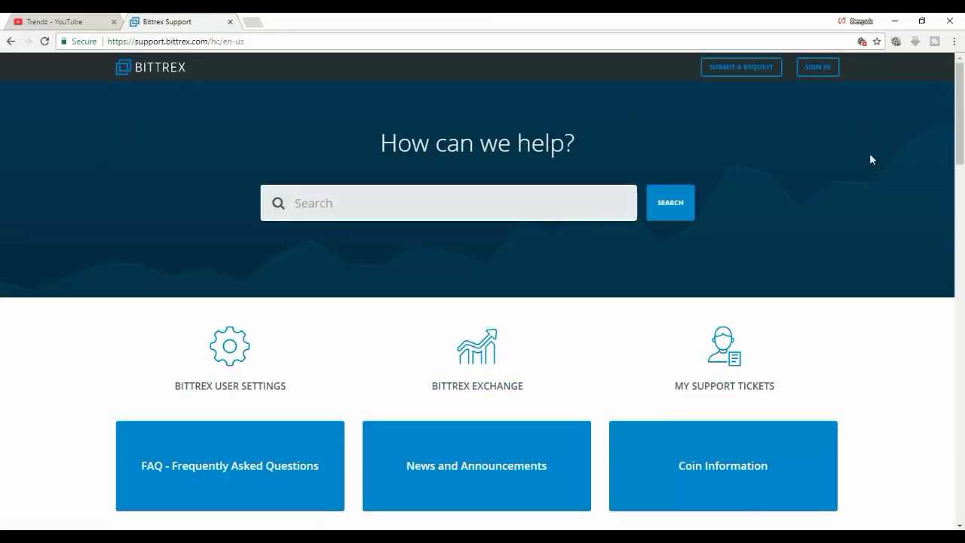
{"action": "scroll", "coordinate": [870, 167], "scroll_direction": "down", "scroll_amount": 2}
{"action": "scroll", "coordinate": [648, 198], "scroll_direction": "up", "scroll_amount": 2}
Step: Search the help articles for 'google authenictor phone lost' and review the single result
{"action": "left_click", "coordinate": [536, 198]}
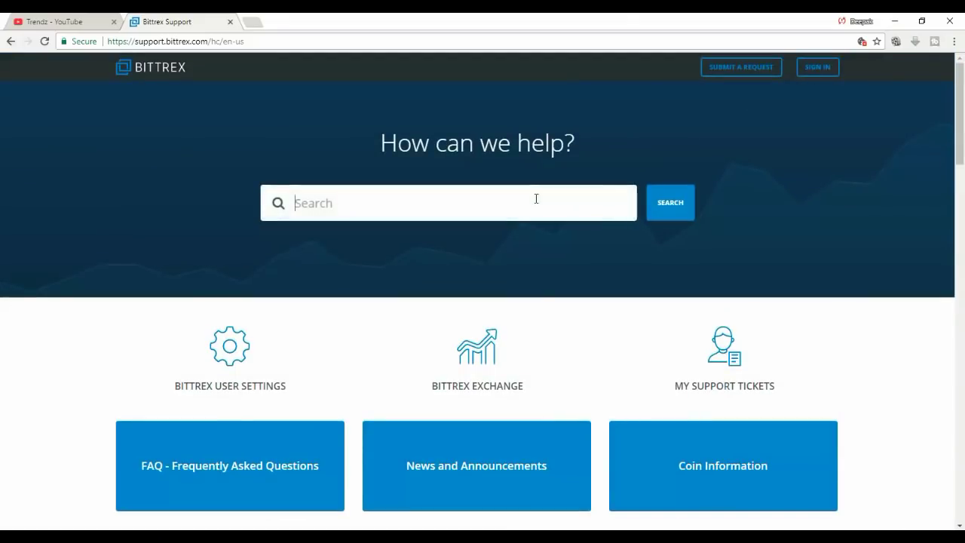
{"action": "type", "text": "m"}
{"action": "key", "text": "BackSpace"}
{"action": "type", "text": "google aut"}
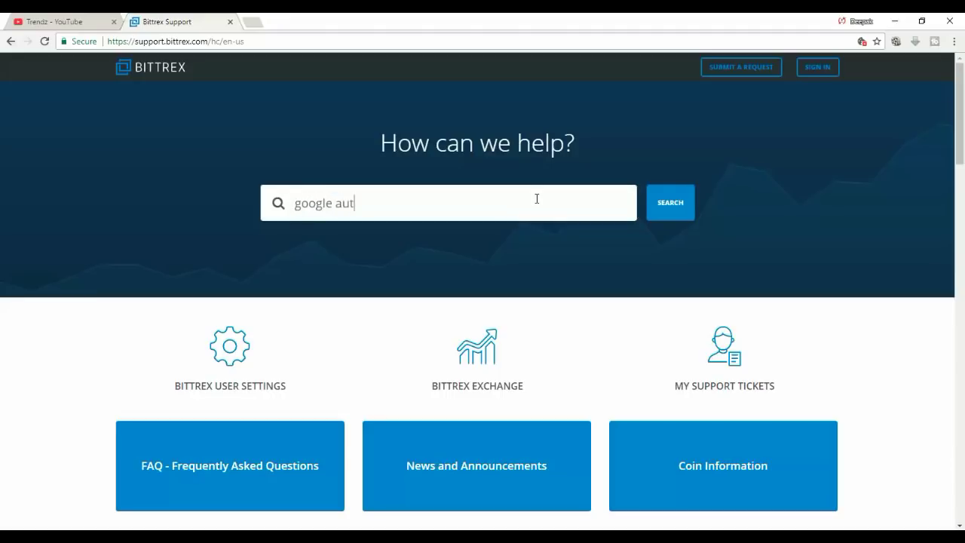
{"action": "type", "text": "henictor phone lost"}
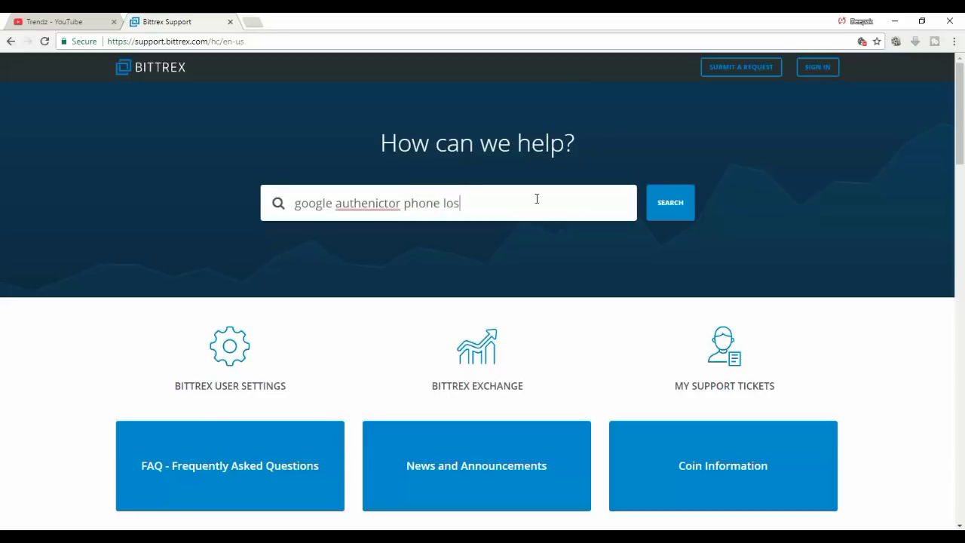
{"action": "key", "text": "Return"}
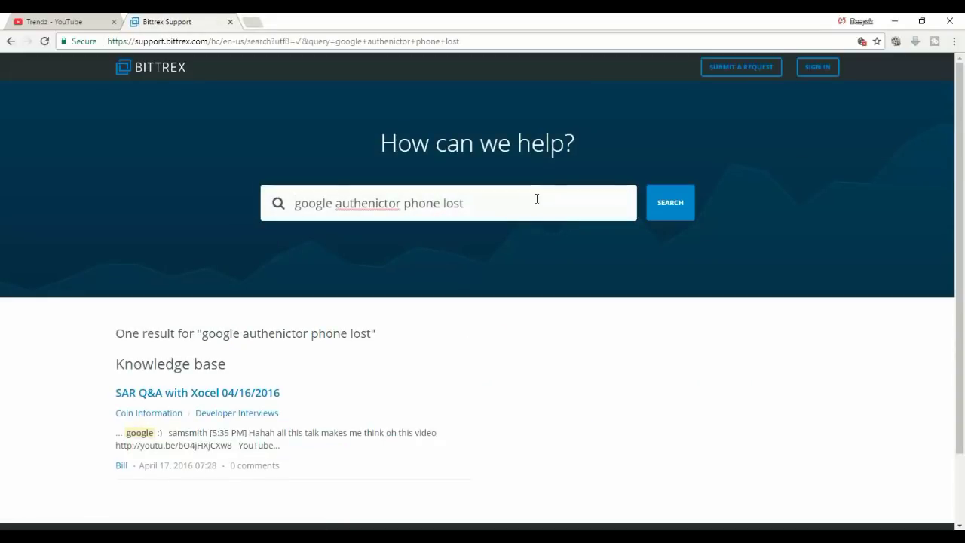
{"action": "scroll", "coordinate": [515, 297], "scroll_direction": "down", "scroll_amount": 1}
{"action": "scroll", "coordinate": [516, 296], "scroll_direction": "down", "scroll_amount": 1}
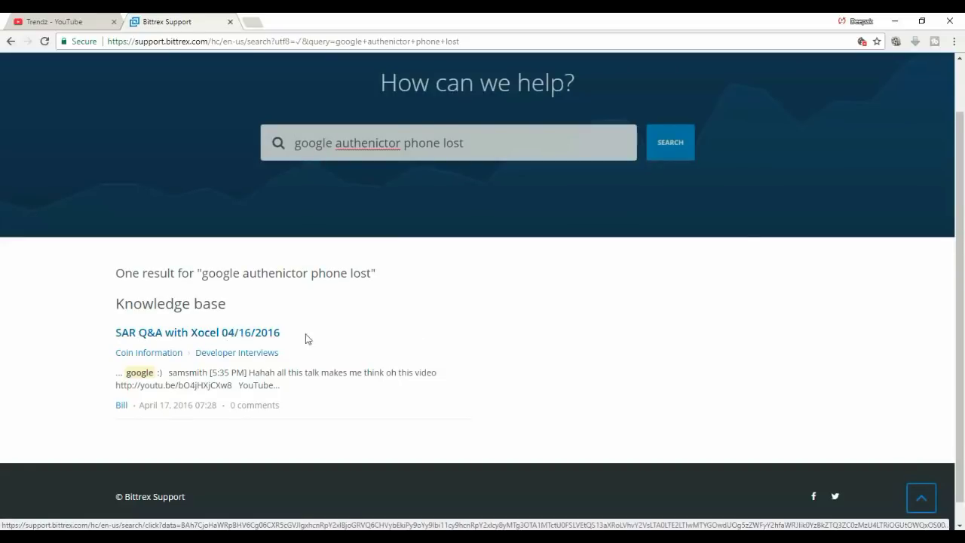
{"action": "scroll", "coordinate": [304, 338], "scroll_direction": "up", "scroll_amount": 1}
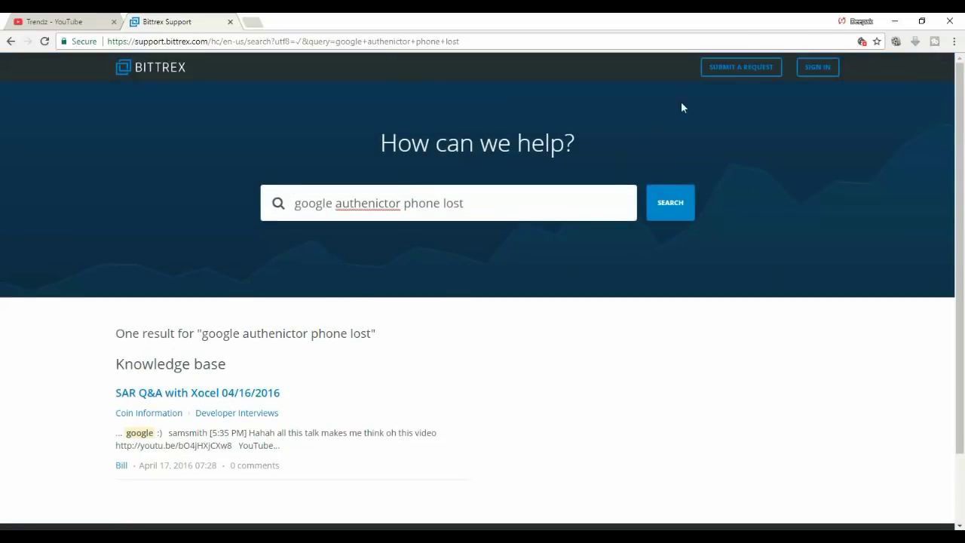
Step: Start a new support request with Two-Factor (2FA) as the issue type
{"action": "left_click", "coordinate": [720, 76]}
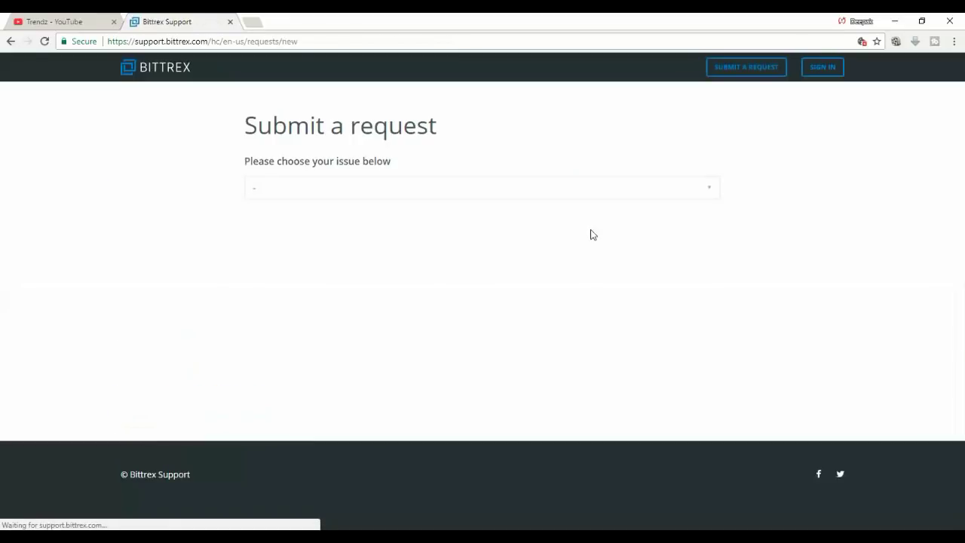
{"action": "left_click", "coordinate": [593, 195]}
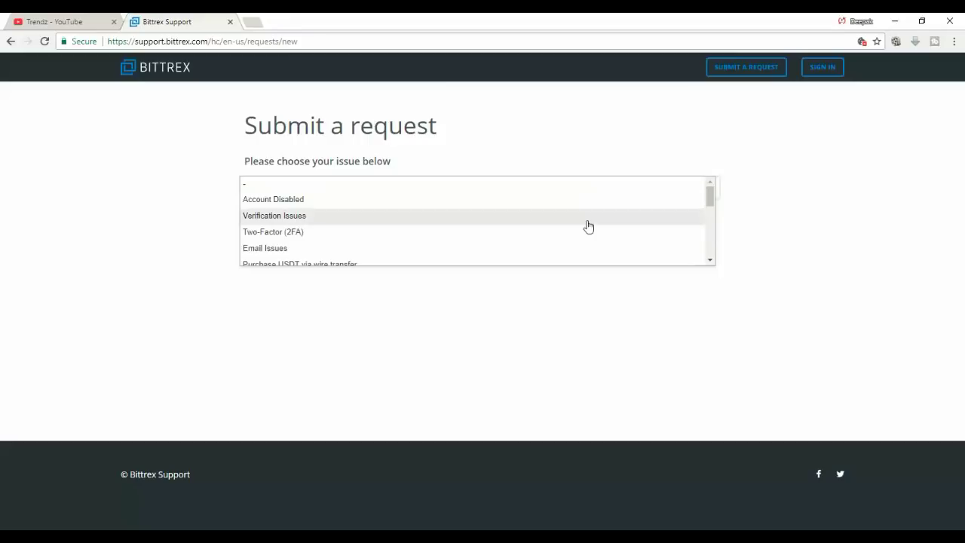
{"action": "left_click", "coordinate": [587, 232]}
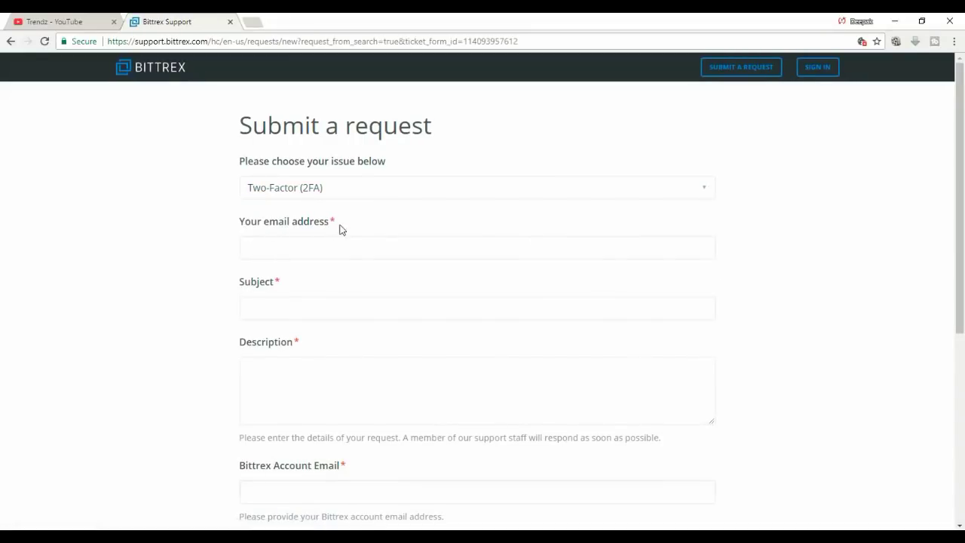
{"action": "scroll", "coordinate": [305, 296], "scroll_direction": "down", "scroll_amount": 1}
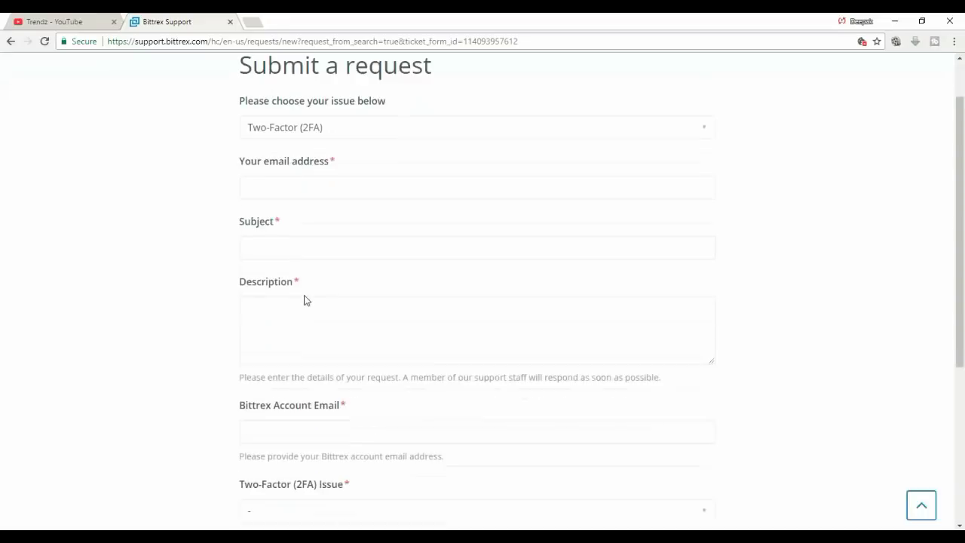
{"action": "scroll", "coordinate": [336, 309], "scroll_direction": "down", "scroll_amount": 2}
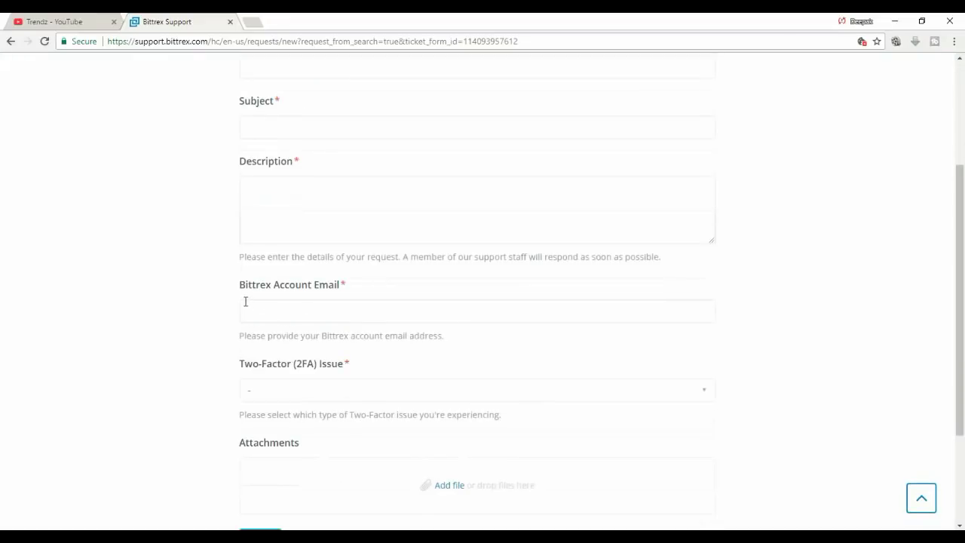
{"action": "scroll", "coordinate": [332, 304], "scroll_direction": "down", "scroll_amount": 1}
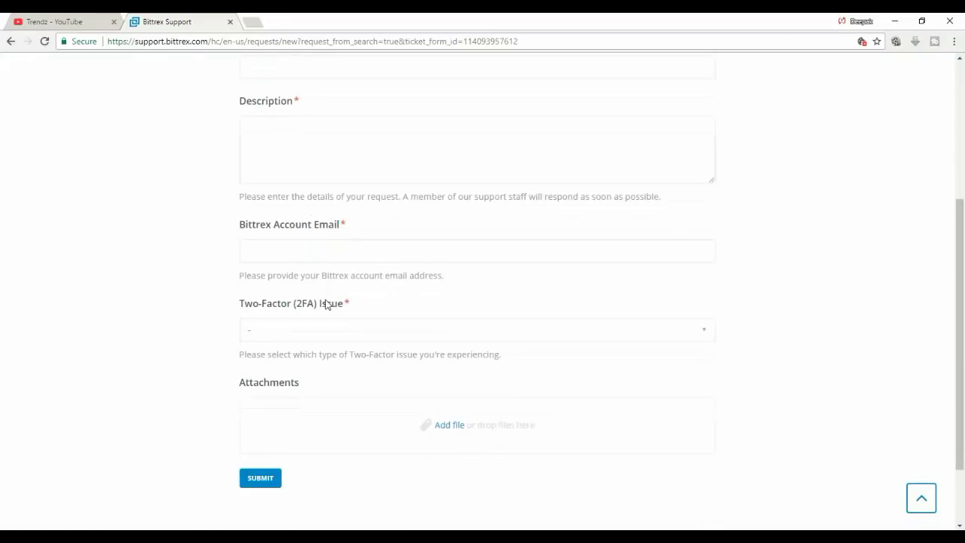
Step: View the Two-Factor (2FA) Issue options, then close the list and scroll the form
{"action": "left_click", "coordinate": [291, 337]}
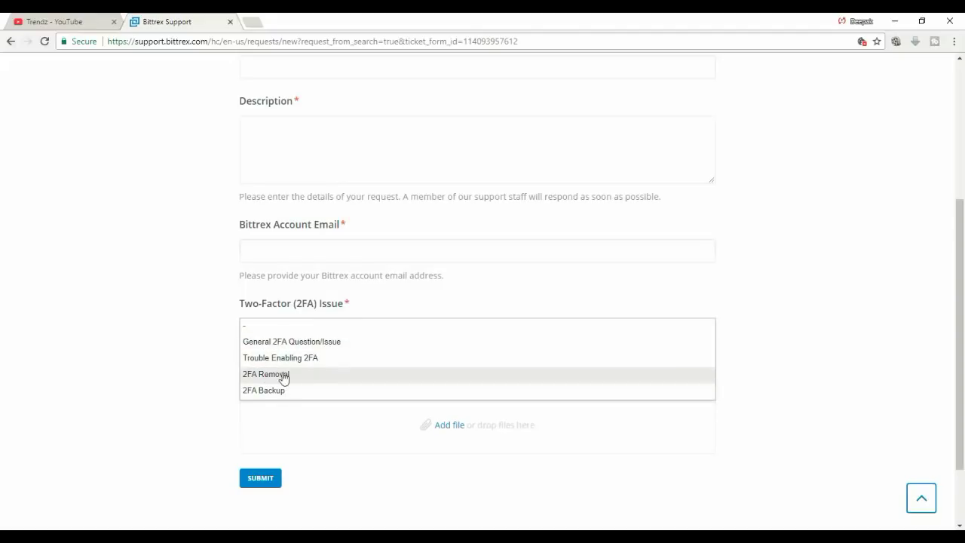
{"action": "scroll", "coordinate": [178, 314], "scroll_direction": "down", "scroll_amount": 1}
{"action": "left_click", "coordinate": [179, 314]}
{"action": "scroll", "coordinate": [288, 347], "scroll_direction": "down", "scroll_amount": 1}
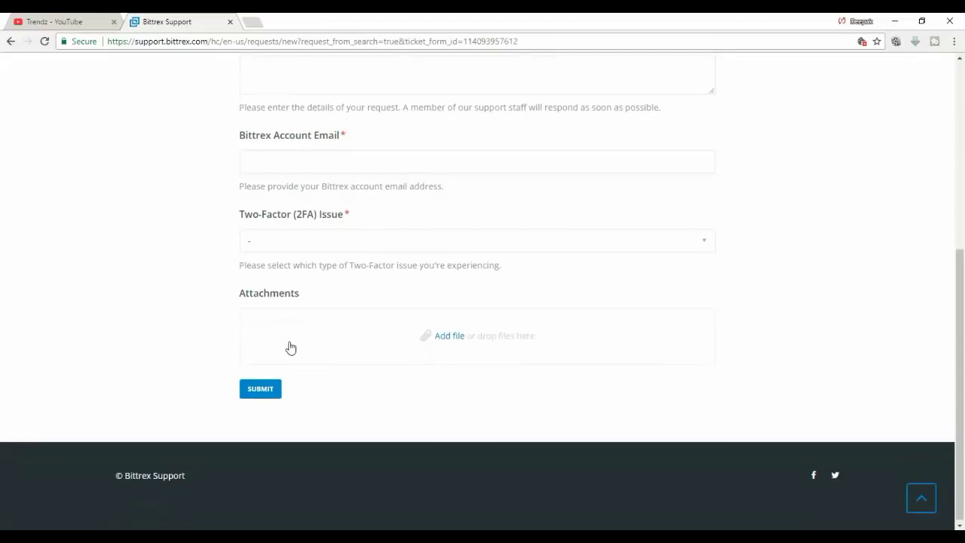
{"action": "scroll", "coordinate": [289, 343], "scroll_direction": "up", "scroll_amount": 4}
{"action": "scroll", "coordinate": [289, 343], "scroll_direction": "down", "scroll_amount": 3}
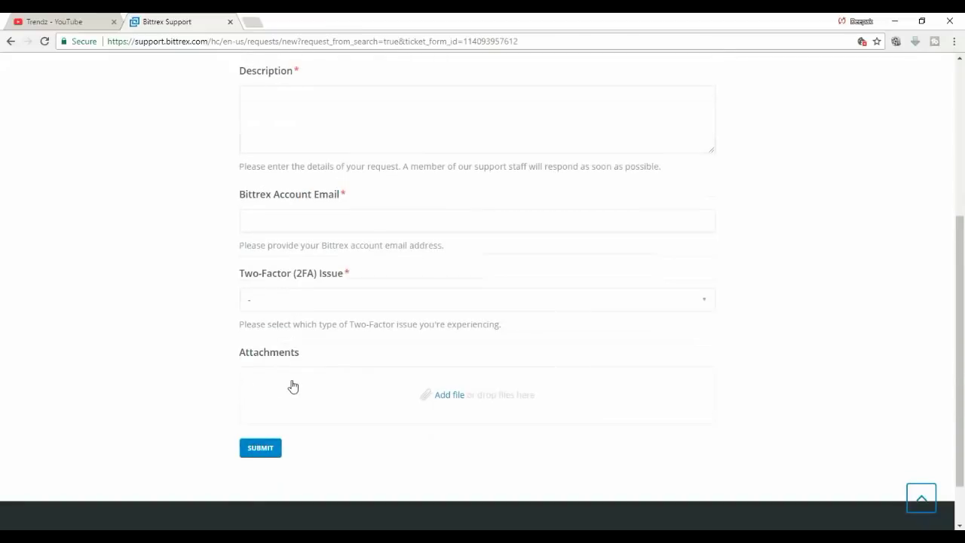
{"action": "scroll", "coordinate": [304, 385], "scroll_direction": "up", "scroll_amount": 5}
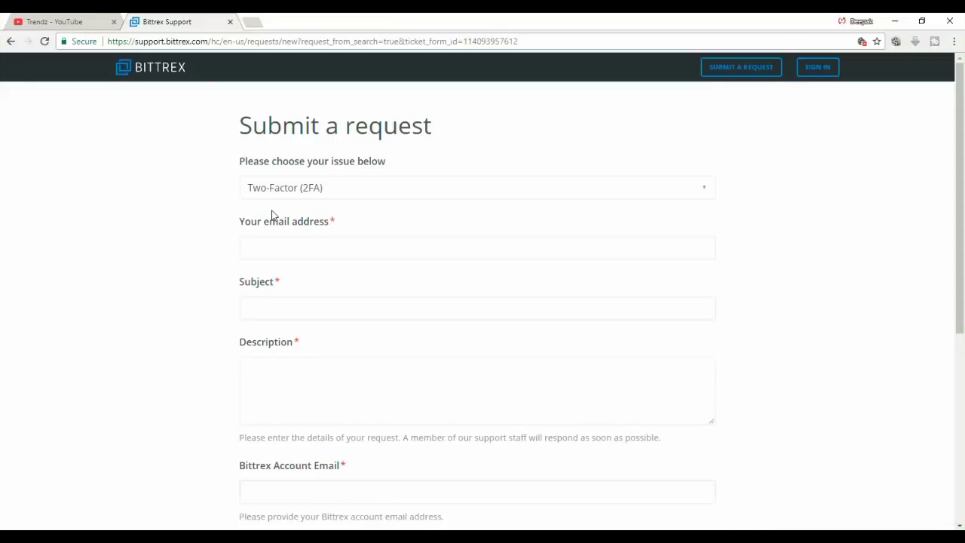
{"action": "scroll", "coordinate": [273, 216], "scroll_direction": "down", "scroll_amount": 2}
{"action": "scroll", "coordinate": [273, 218], "scroll_direction": "up", "scroll_amount": 2}
{"action": "left_click", "coordinate": [142, 42]}
Step: Search Google for 'bittrex'
{"action": "type", "text": "google.co.in"}
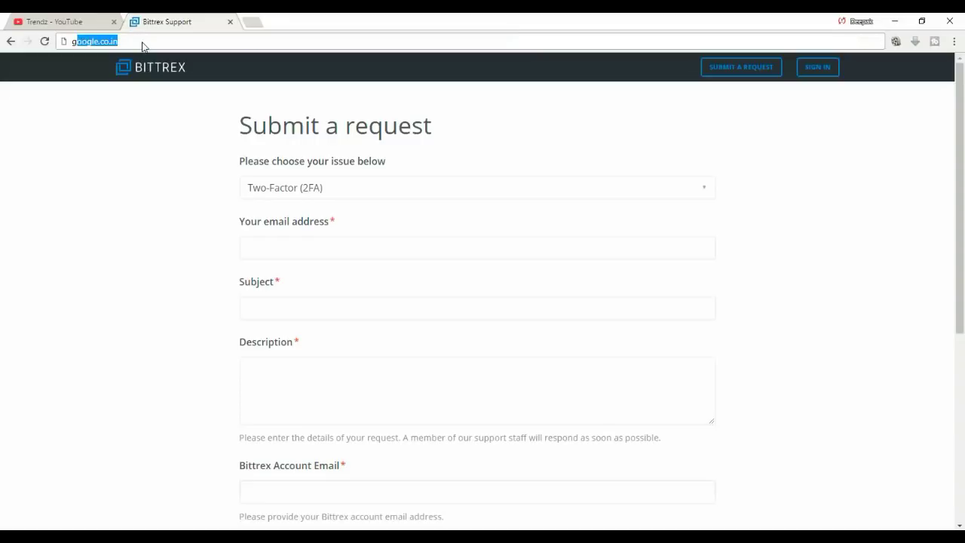
{"action": "key", "text": "Return"}
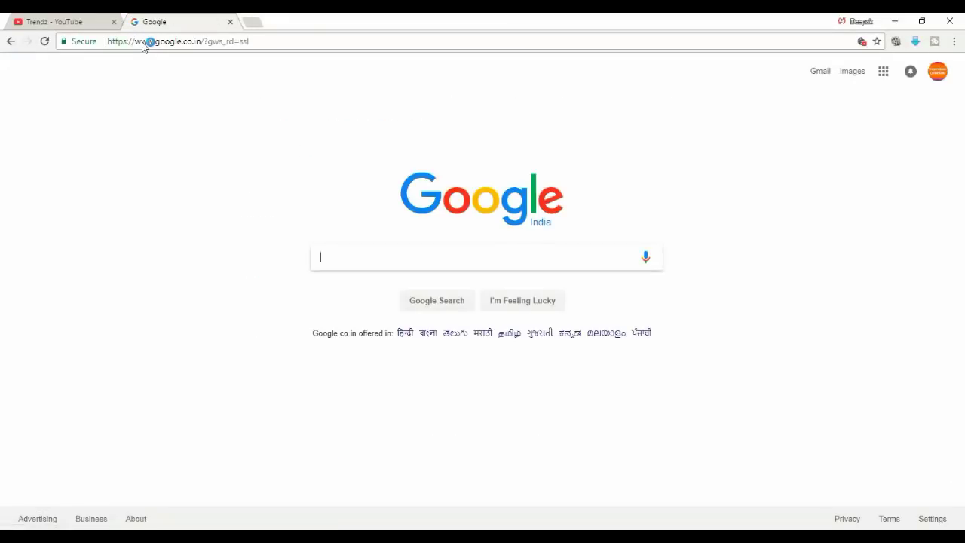
{"action": "type", "text": "bittrex"}
{"action": "key", "text": "Return"}
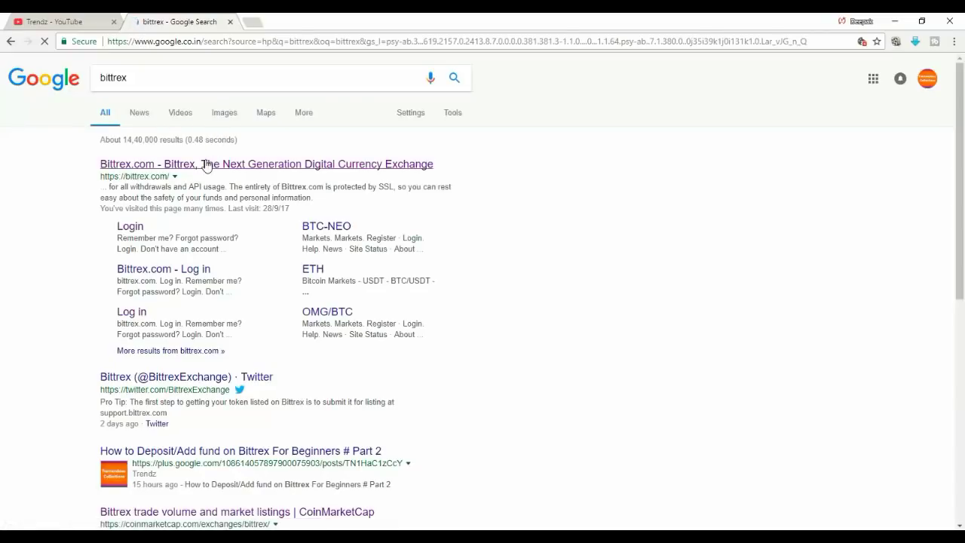
Step: Open the bittrex.com result and scroll to its supported currencies section
{"action": "left_click", "coordinate": [209, 166]}
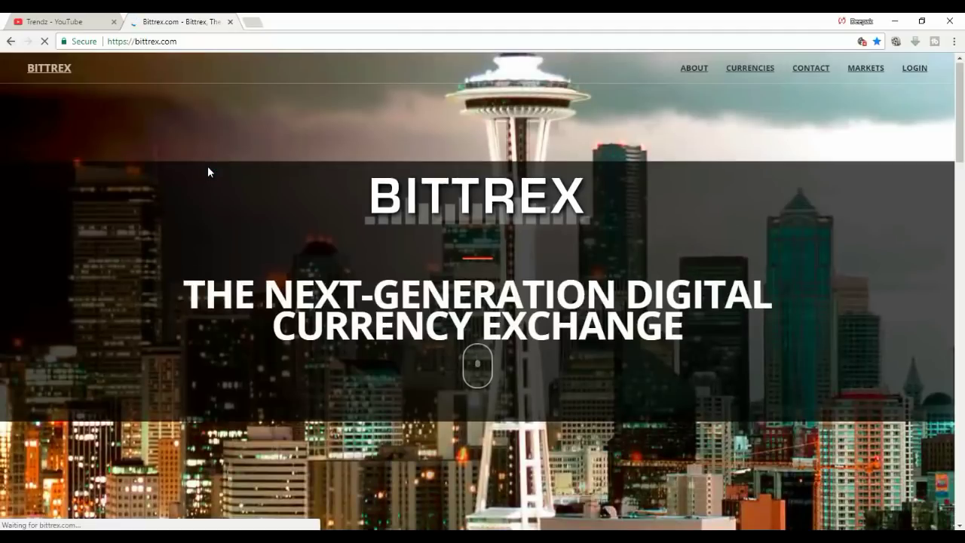
{"action": "scroll", "coordinate": [212, 172], "scroll_direction": "down", "scroll_amount": 5}
{"action": "scroll", "coordinate": [214, 169], "scroll_direction": "down", "scroll_amount": 10}
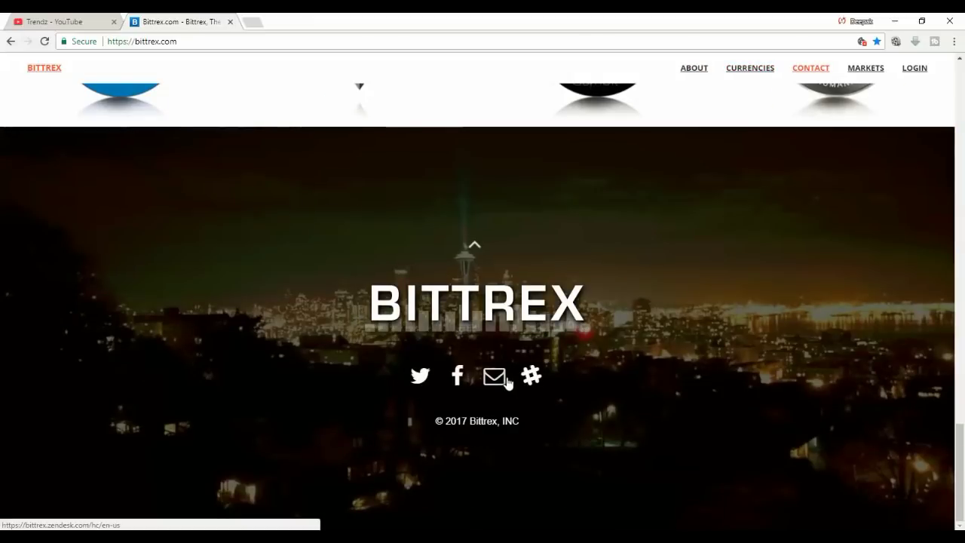
{"action": "scroll", "coordinate": [498, 381], "scroll_direction": "up", "scroll_amount": 4}
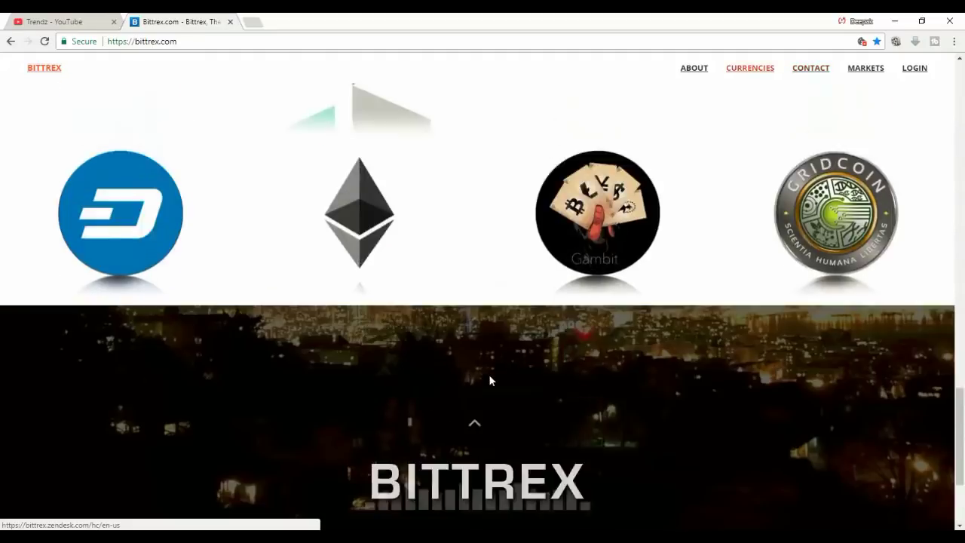
{"action": "scroll", "coordinate": [507, 420], "scroll_direction": "up", "scroll_amount": 3}
Step: Copy the 2FA help-article link from the Notepad support reply into a new browser tab
{"action": "mouse_move", "coordinate": [517, 537]}
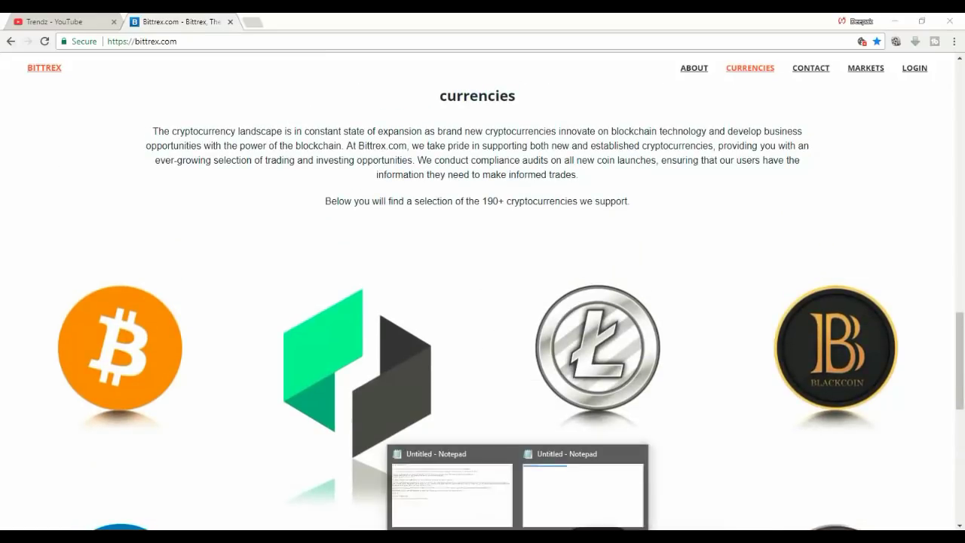
{"action": "left_click", "coordinate": [489, 492]}
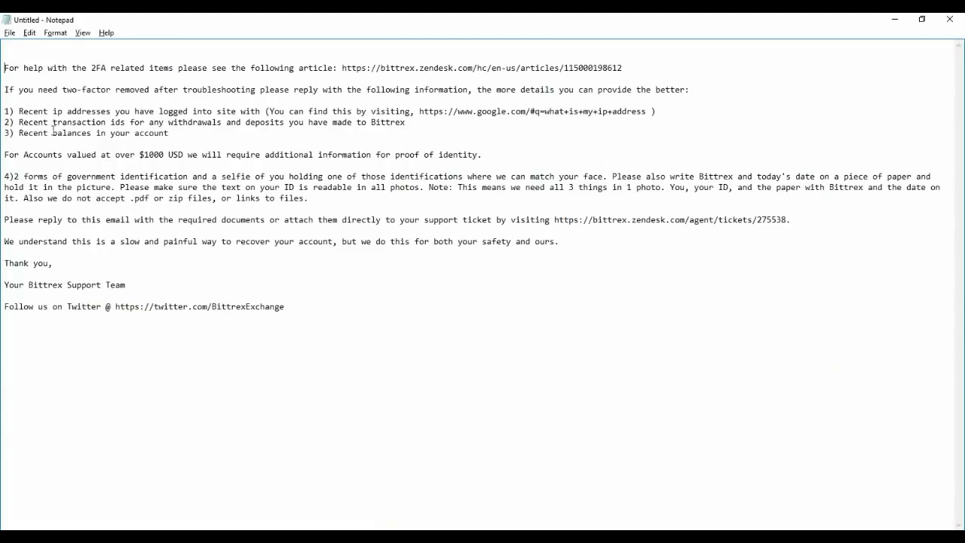
{"action": "left_click_drag", "start_coordinate": [4, 67], "coordinate": [629, 66]}
{"action": "key", "text": "ctrl+c"}
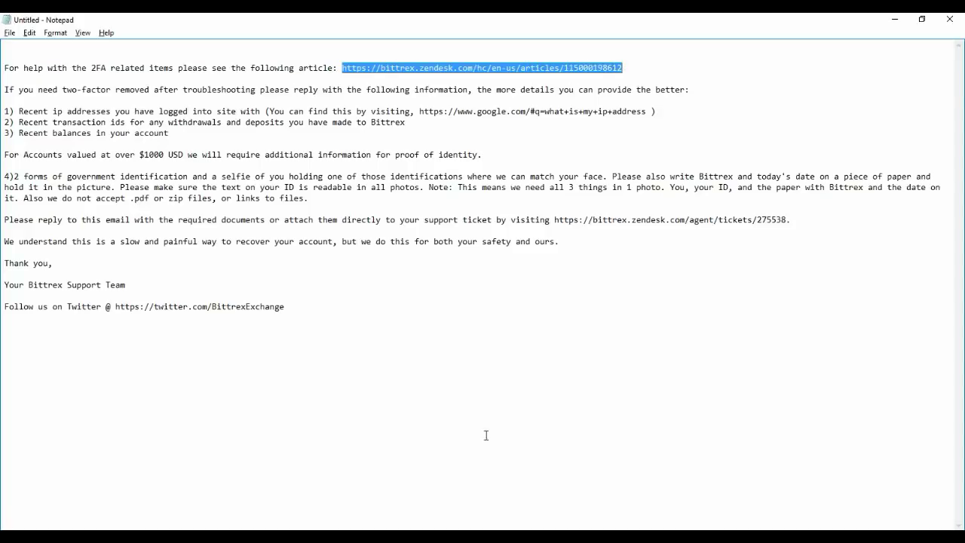
{"action": "key", "text": "alt+Tab"}
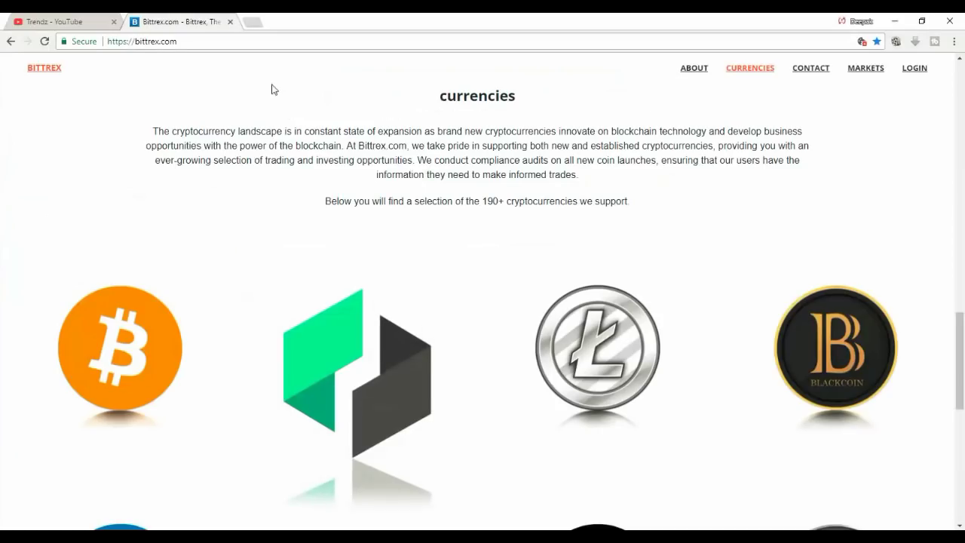
{"action": "left_click", "coordinate": [258, 22]}
Step: Load the pasted Troubleshooting Two-Factor article, read its Remove/Disable Two-Factor section, and return to Notepad
{"action": "key", "text": "ctrl+v"}
{"action": "key", "text": "Return"}
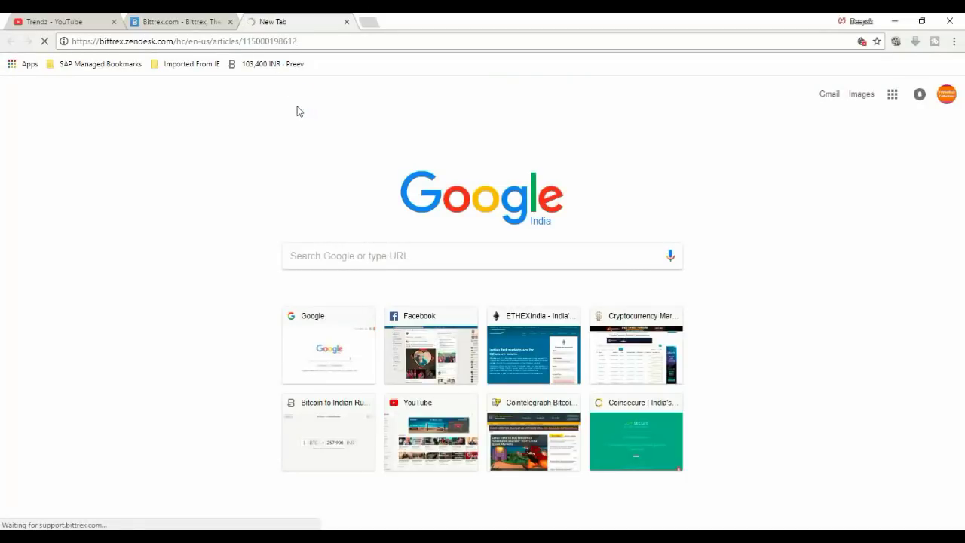
{"action": "scroll", "coordinate": [317, 208], "scroll_direction": "down", "scroll_amount": 3}
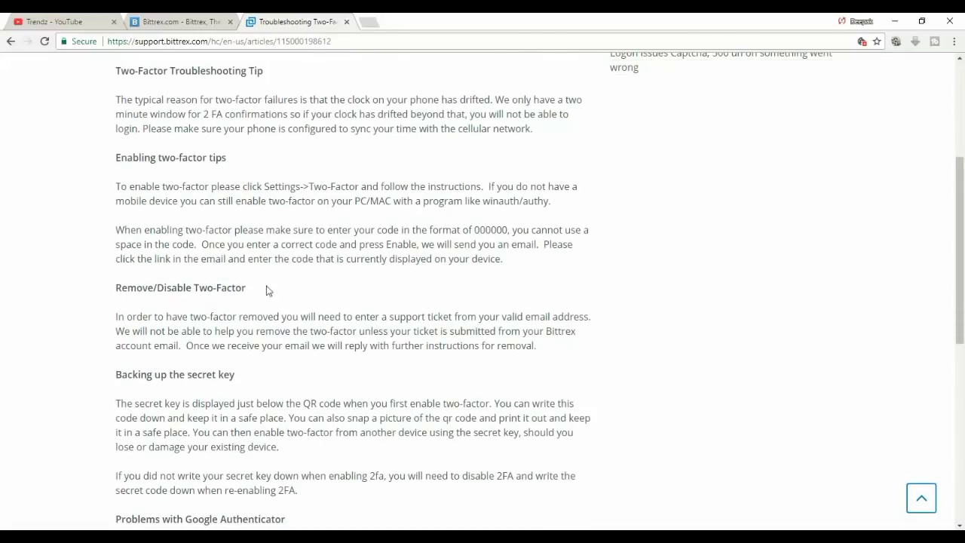
{"action": "scroll", "coordinate": [277, 300], "scroll_direction": "down", "scroll_amount": 2}
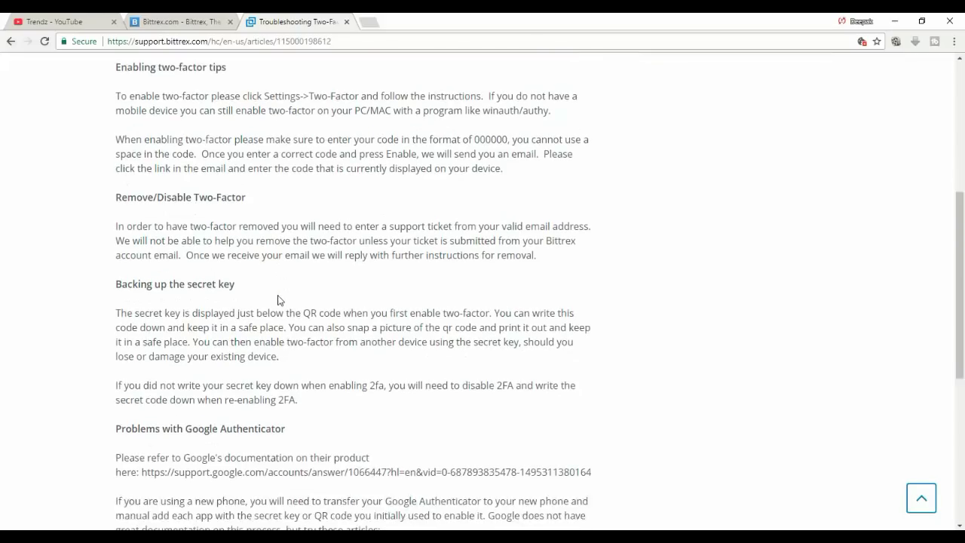
{"action": "scroll", "coordinate": [262, 280], "scroll_direction": "down", "scroll_amount": 2}
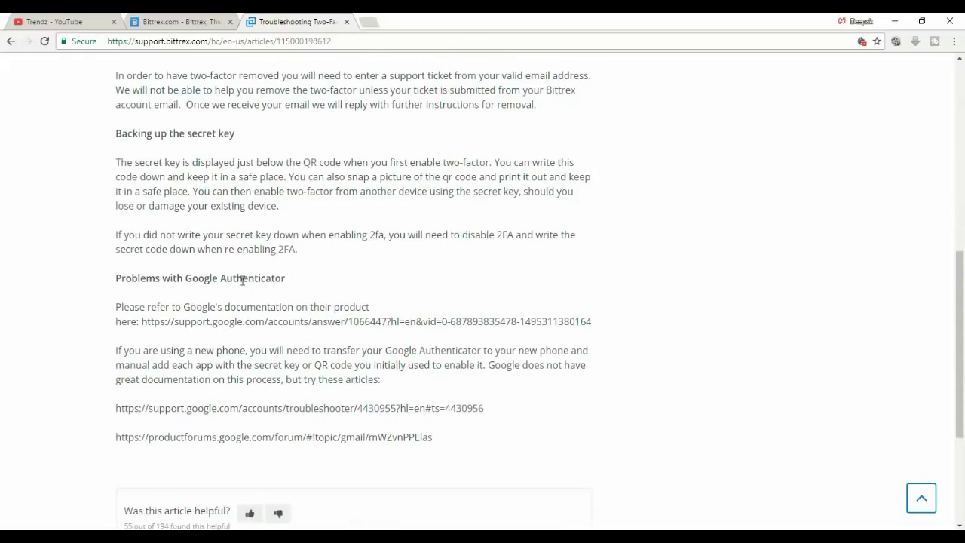
{"action": "scroll", "coordinate": [242, 280], "scroll_direction": "up", "scroll_amount": 2}
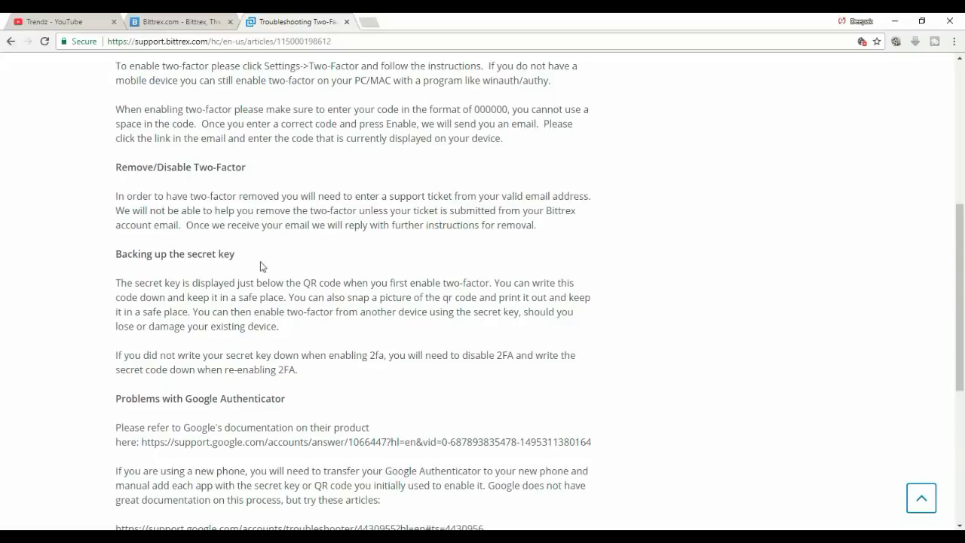
{"action": "key", "text": "alt+Tab"}
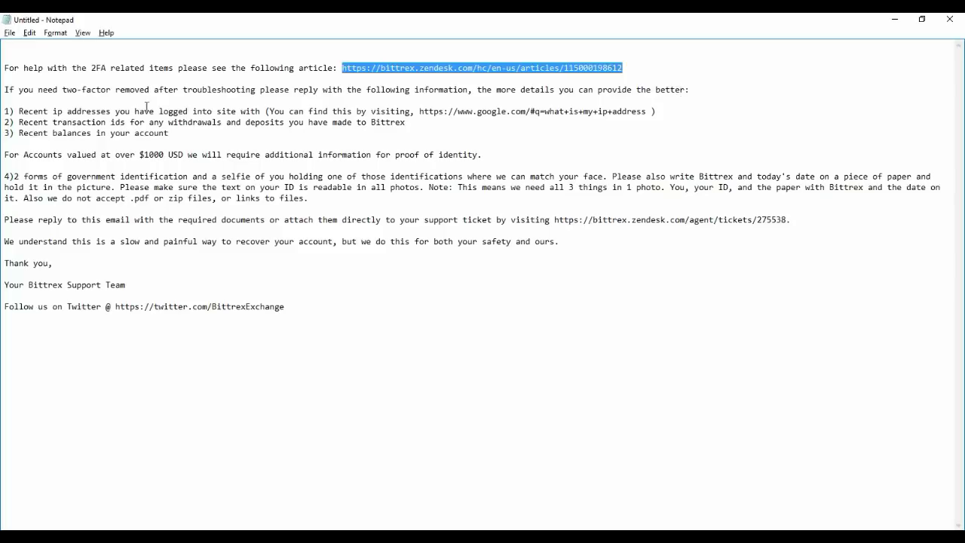
{"action": "left_click_drag", "start_coordinate": [18, 111], "coordinate": [651, 111]}
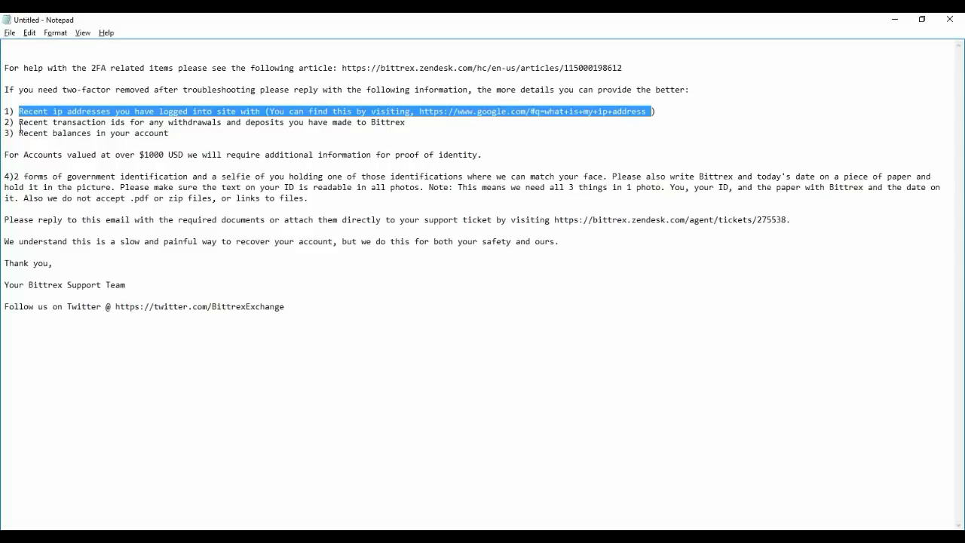
{"action": "left_click_drag", "start_coordinate": [18, 132], "coordinate": [65, 127]}
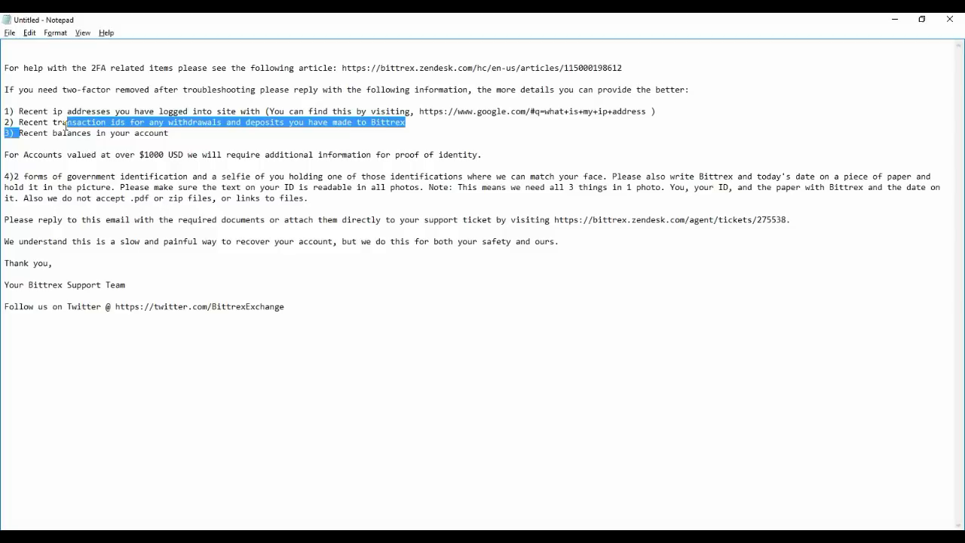
{"action": "left_click", "coordinate": [21, 134]}
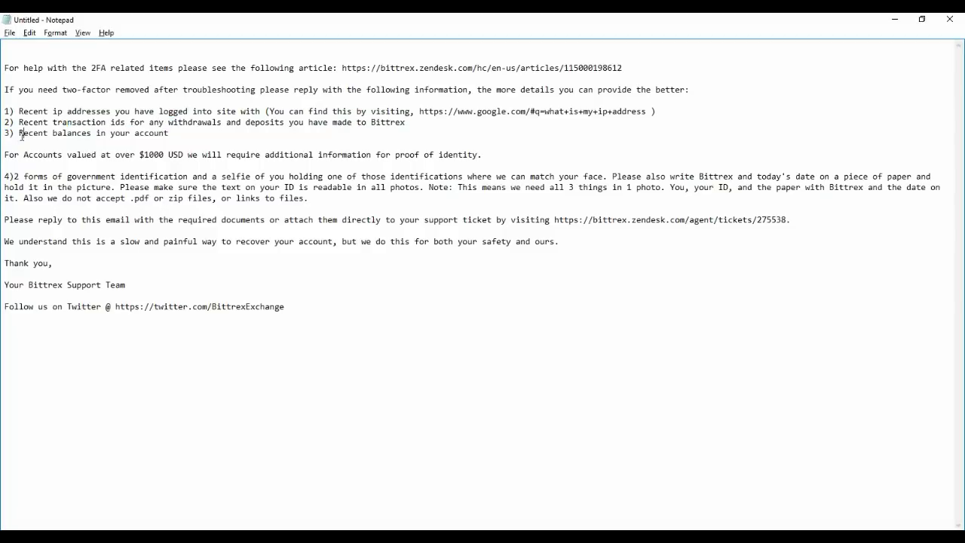
{"action": "left_click_drag", "start_coordinate": [23, 135], "coordinate": [173, 137]}
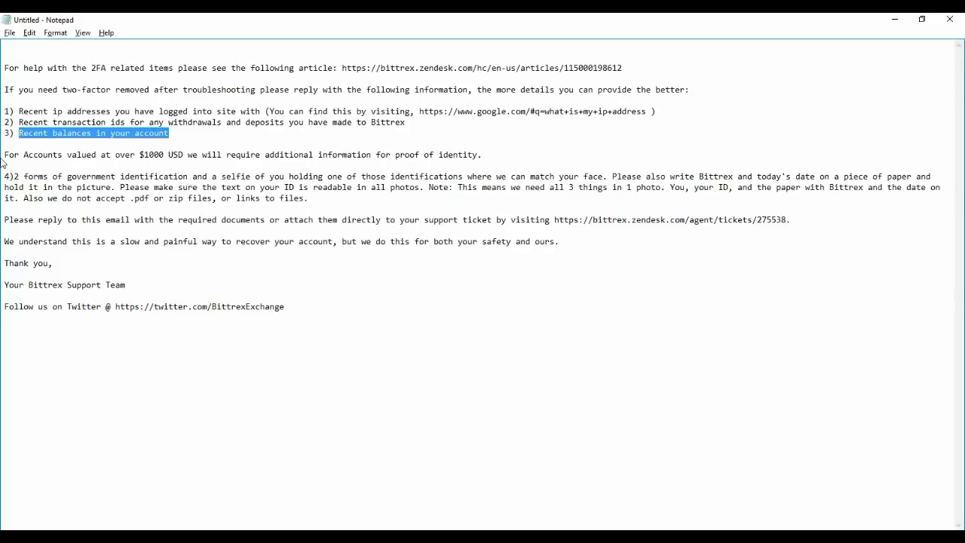
{"action": "left_click_drag", "start_coordinate": [9, 158], "coordinate": [486, 153]}
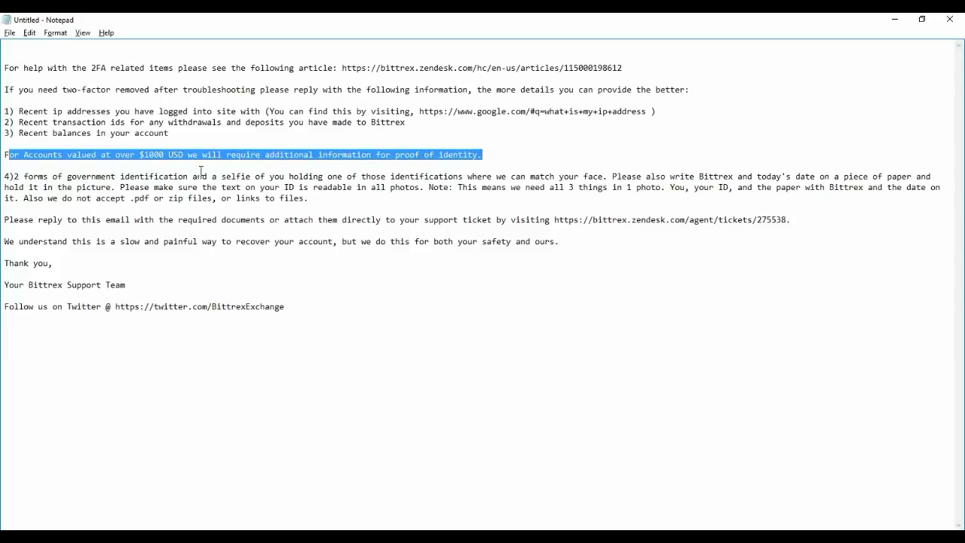